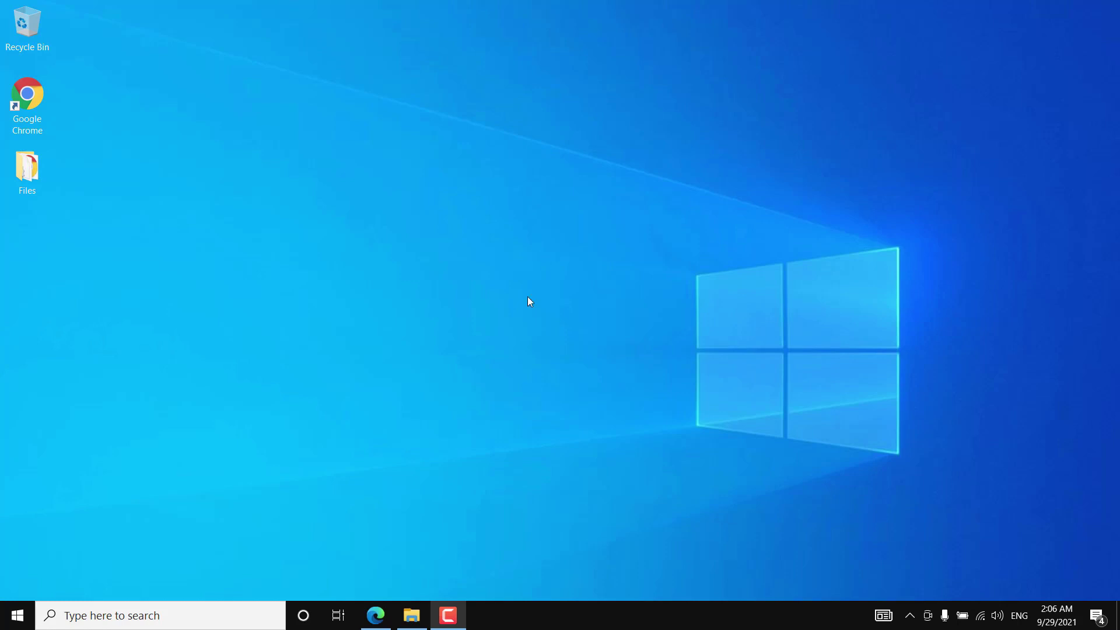
Inspect the Windows 11 Insider Preview ISO and its extracted setup folder on drive D:, then minimize Explorer
left_click(411, 615)
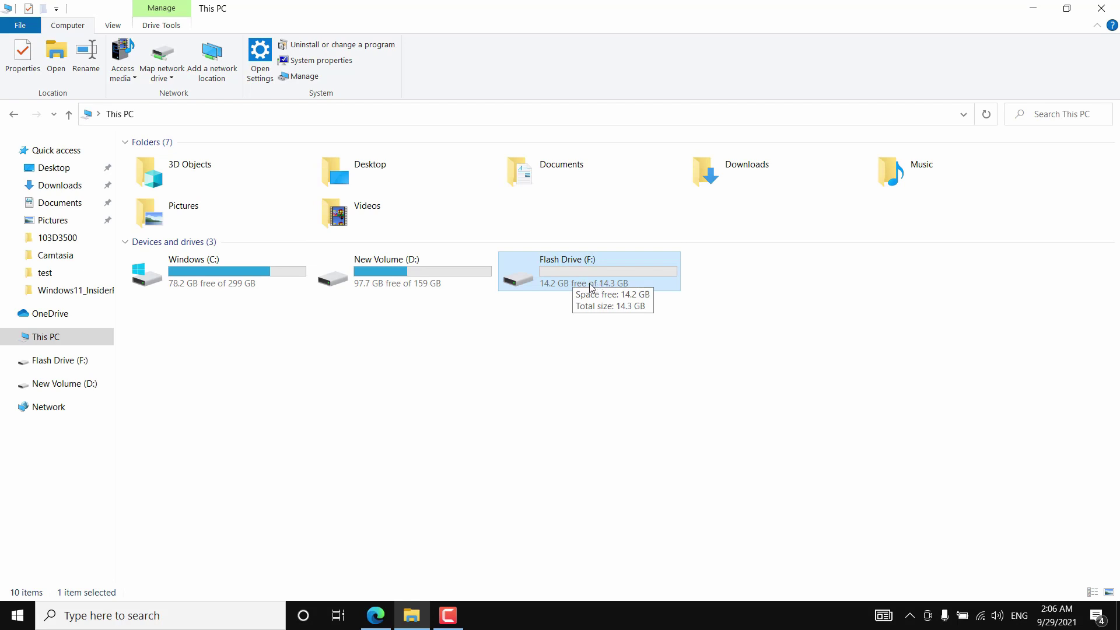
left_click(98, 384)
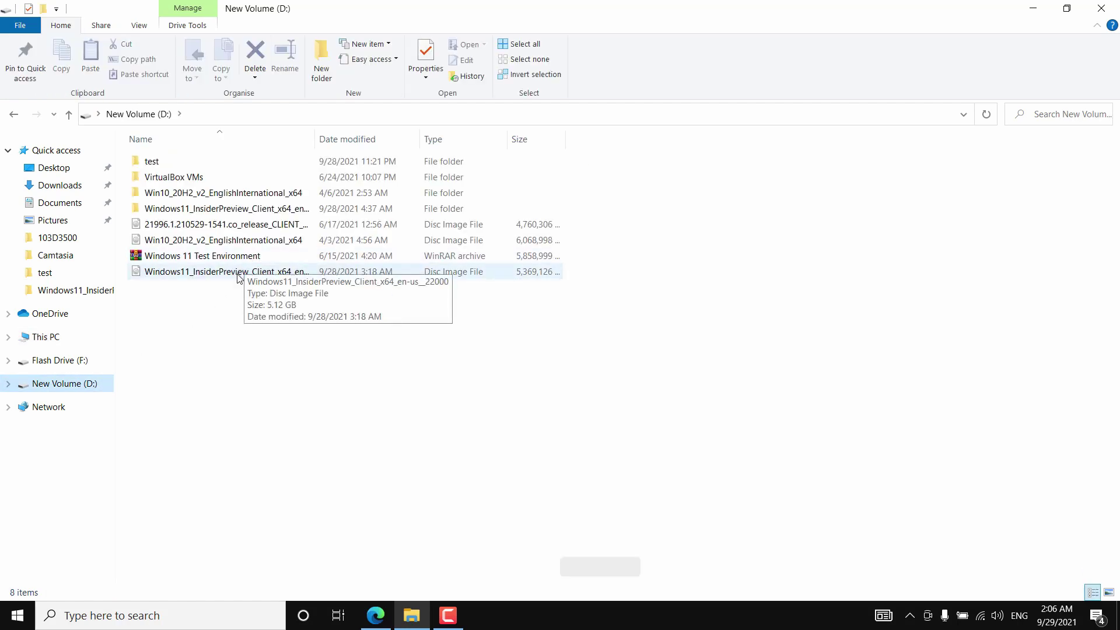
left_click(215, 274)
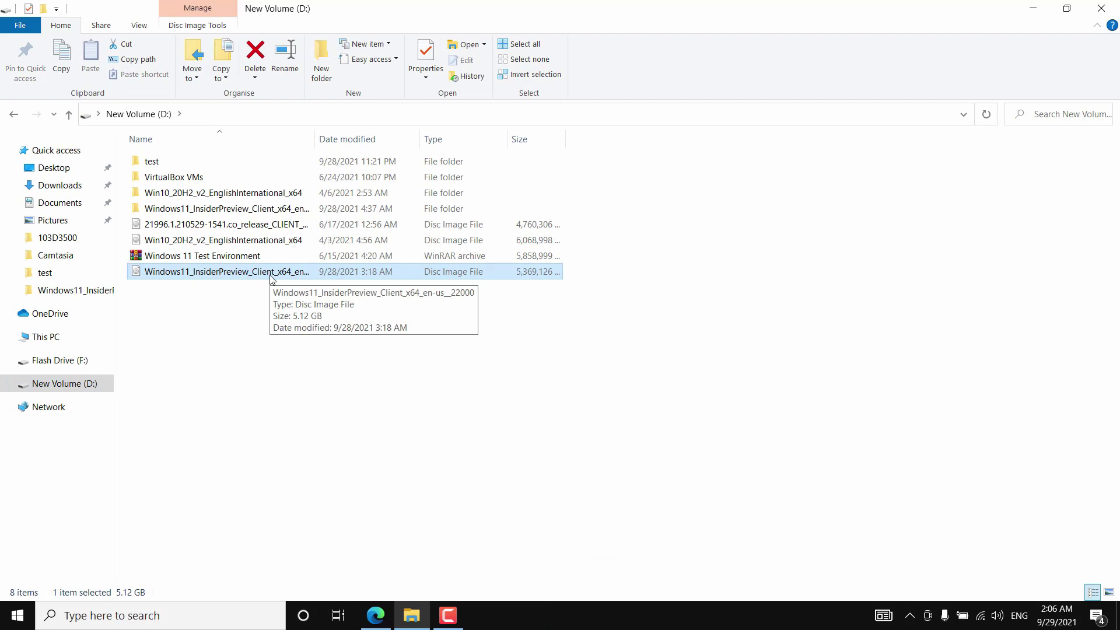
right_click(244, 274)
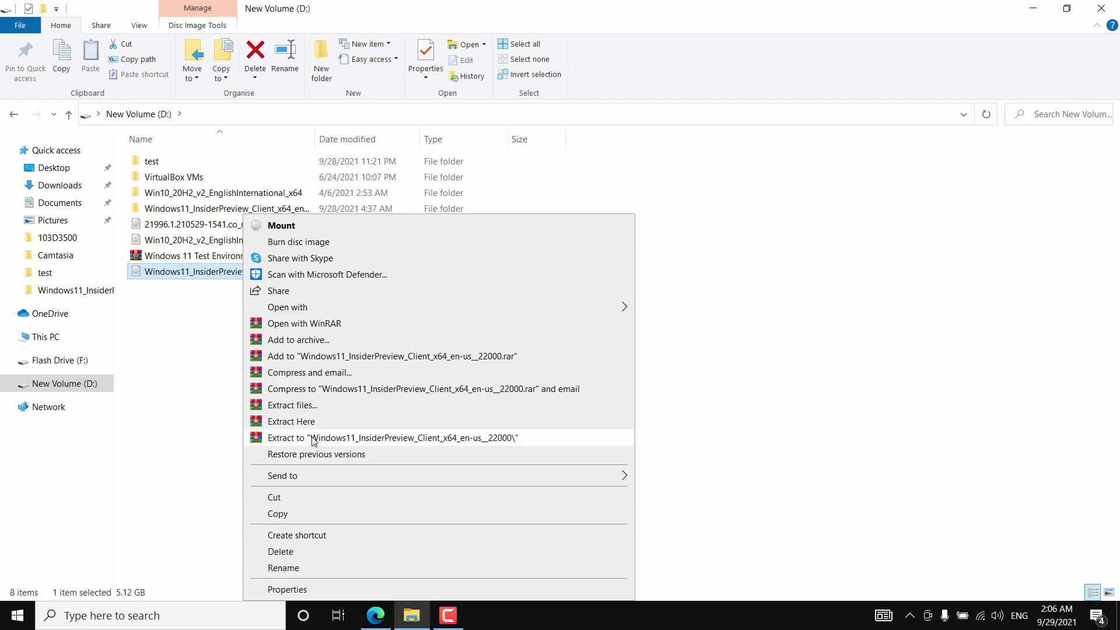
double_click(170, 208)
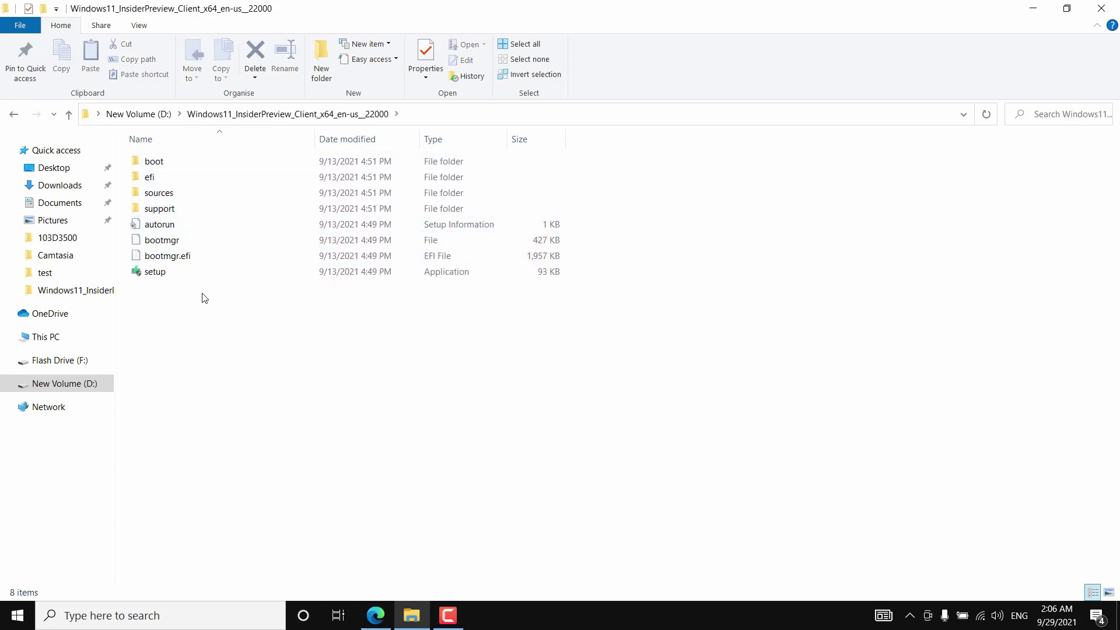
left_click(1029, 8)
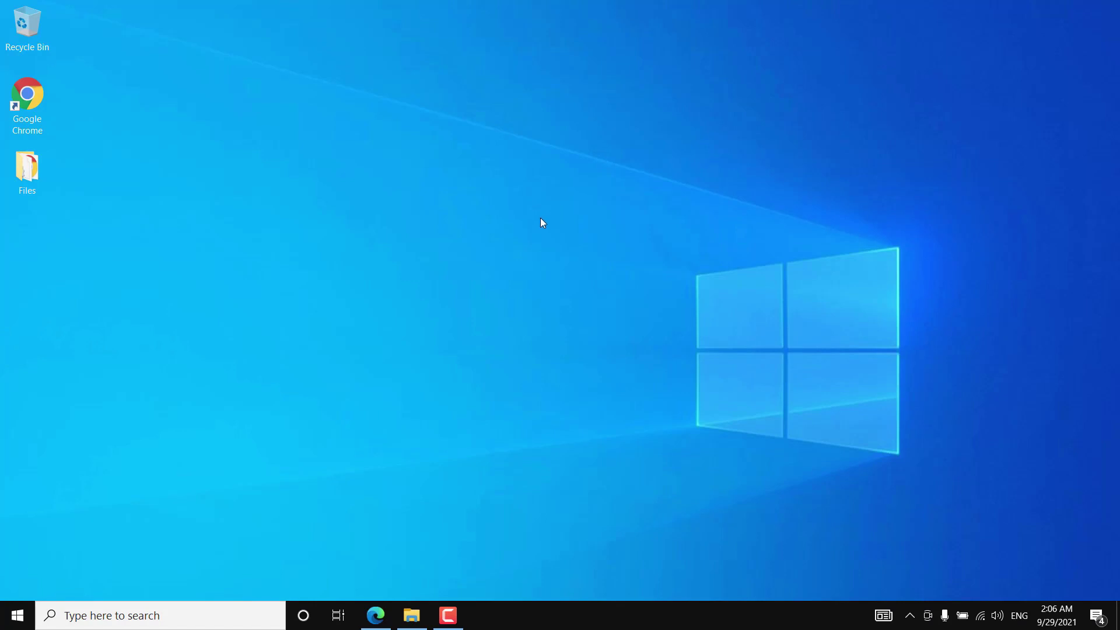
Search Windows for 'rufu' and launch rufus-3.15.exe from Best match
left_click(211, 608)
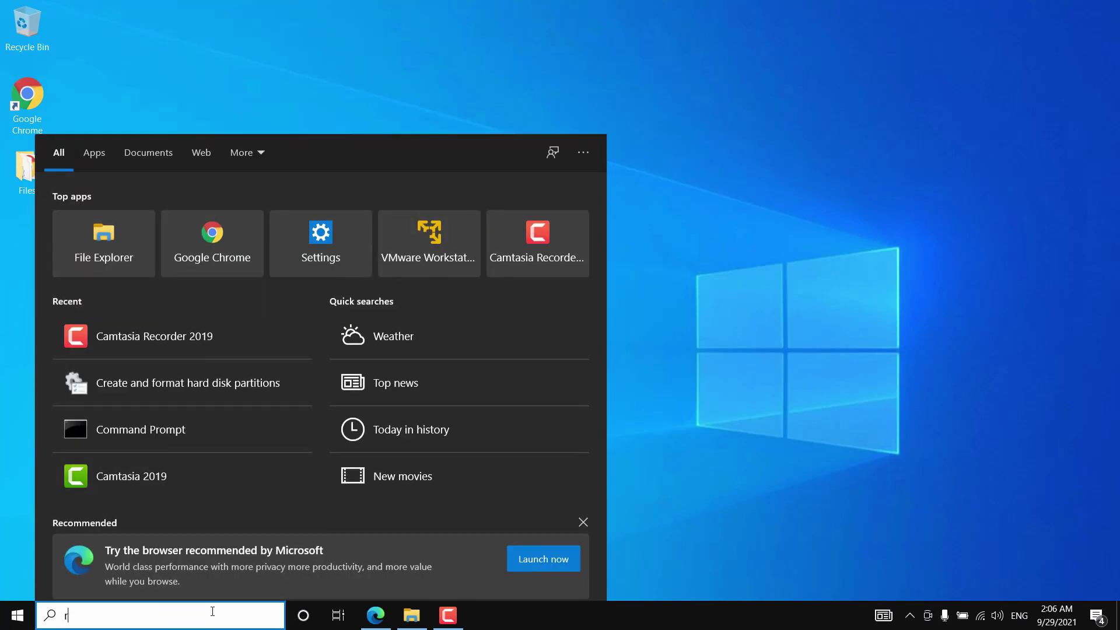
type("rufu")
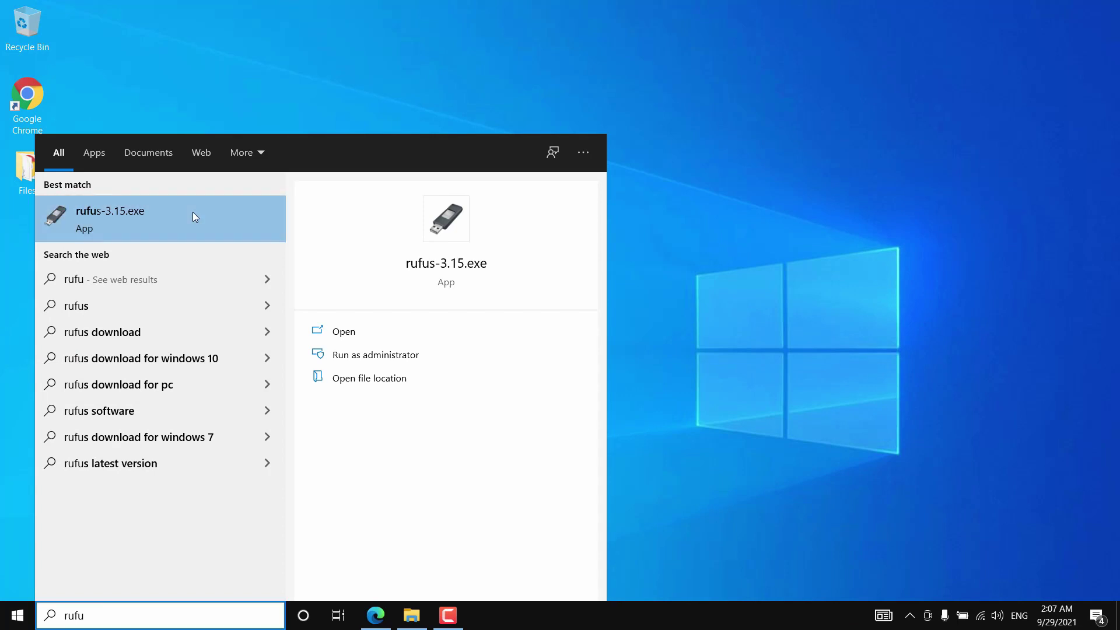
left_click(194, 216)
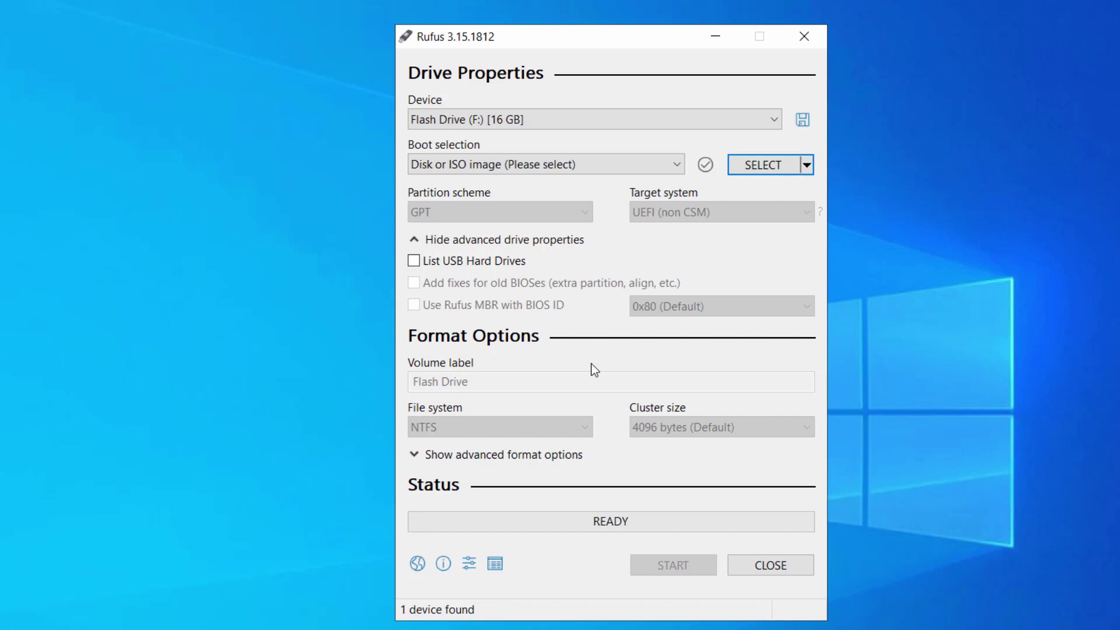
Keep Flash Drive (F:) as the device and load the Windows11_InsiderPreview_Client_x64_en-us__22000 ISO from D:
left_click(497, 120)
left_click(511, 139)
left_click(750, 170)
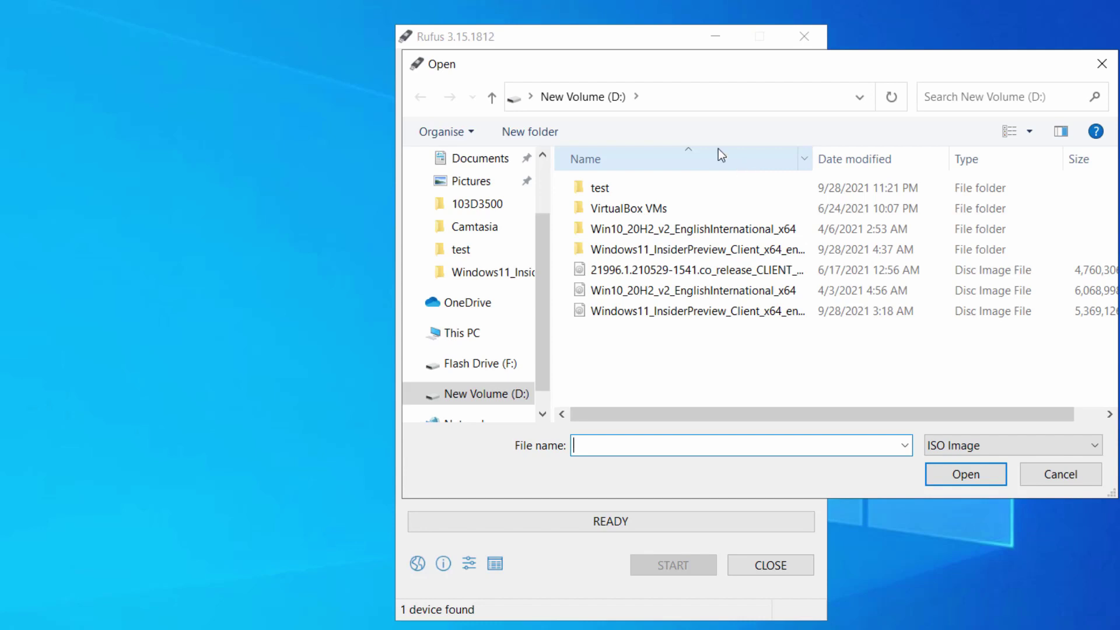
left_click(665, 310)
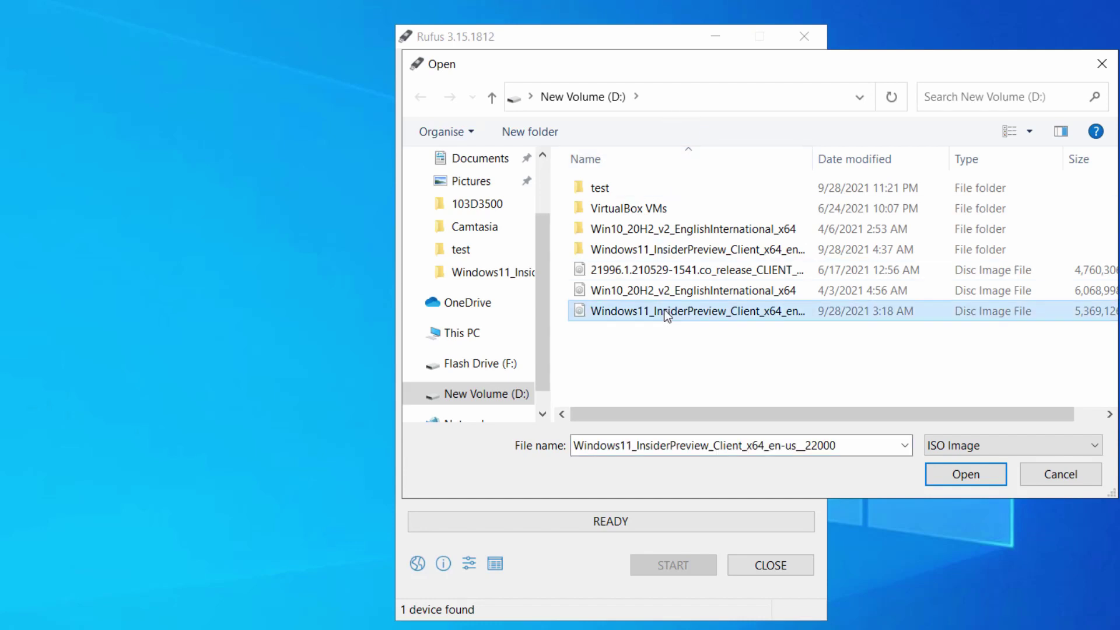
left_click(959, 478)
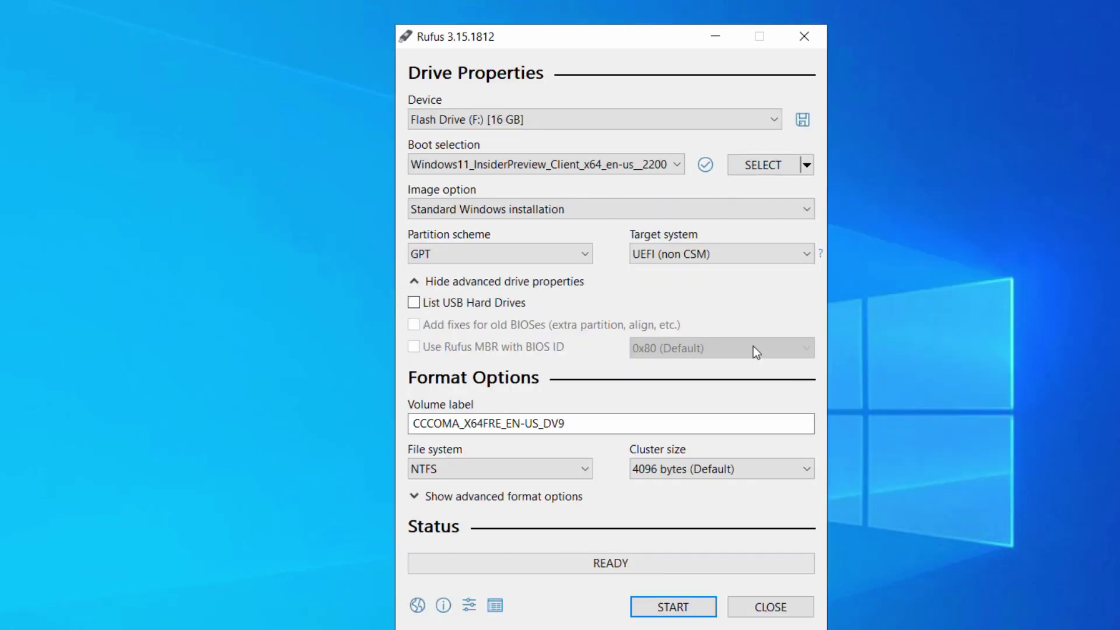
Keep GPT as the partition scheme and set the volume label to 'Windows 11'
left_click(500, 255)
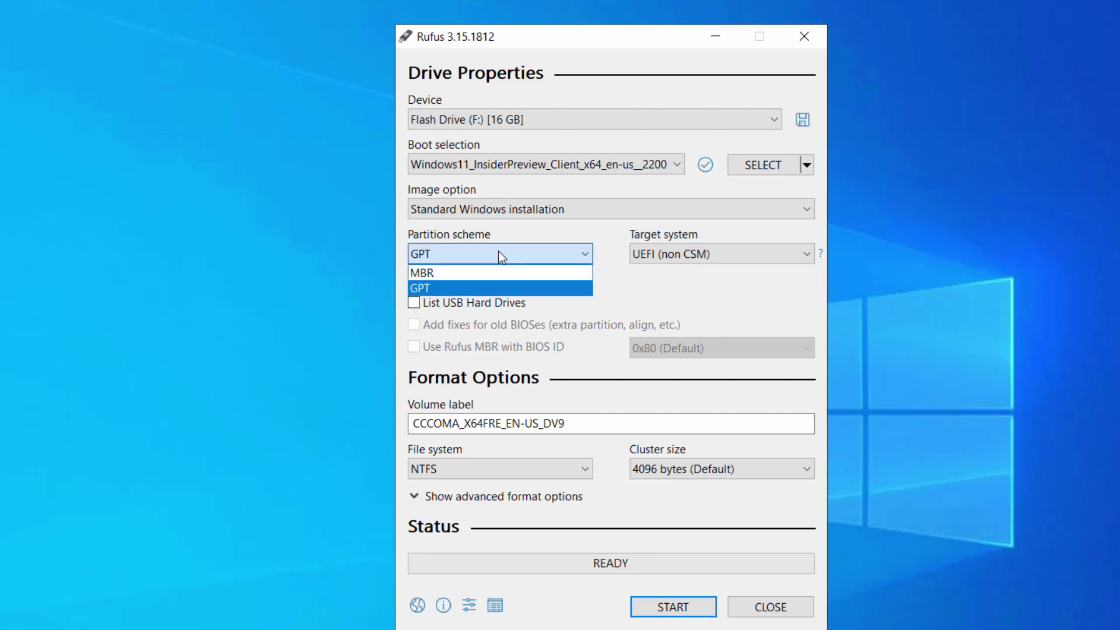
left_click(508, 288)
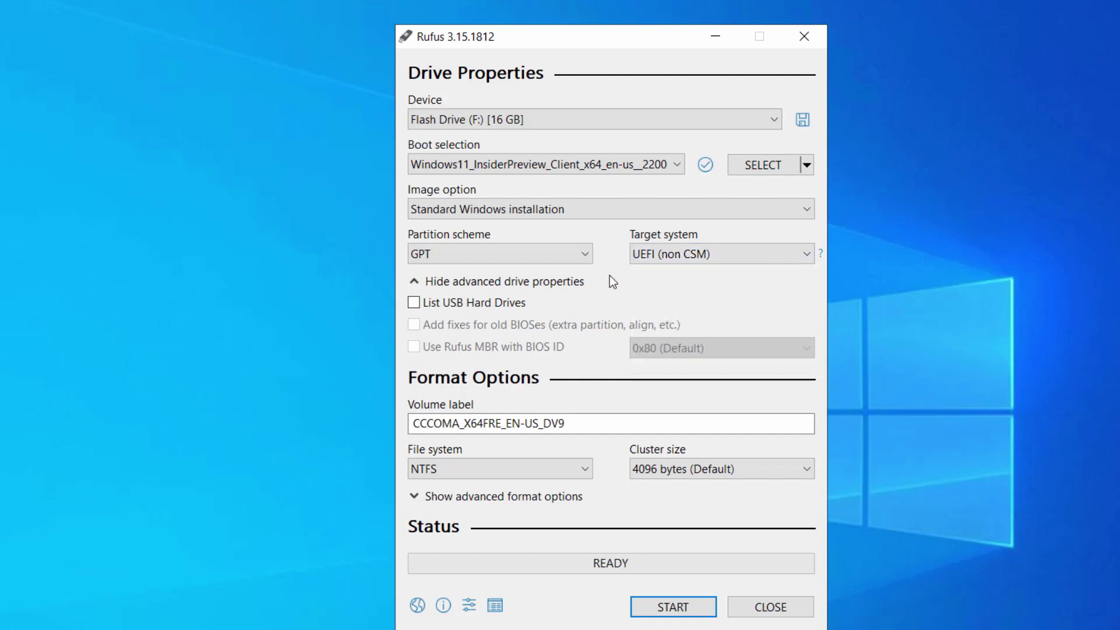
double_click(551, 421)
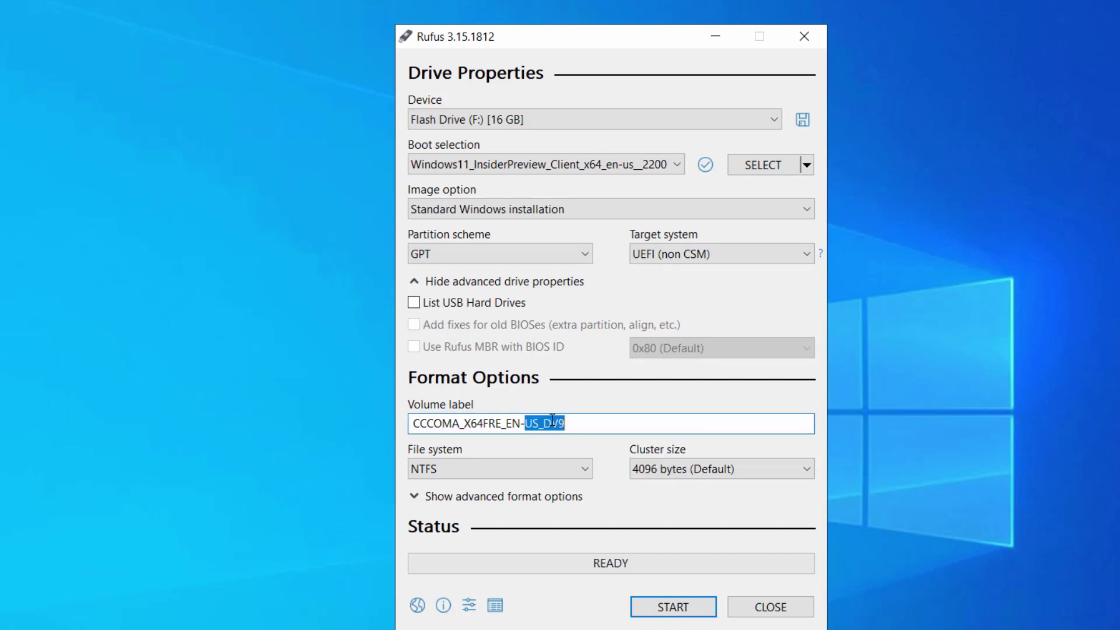
key("ctrl+a")
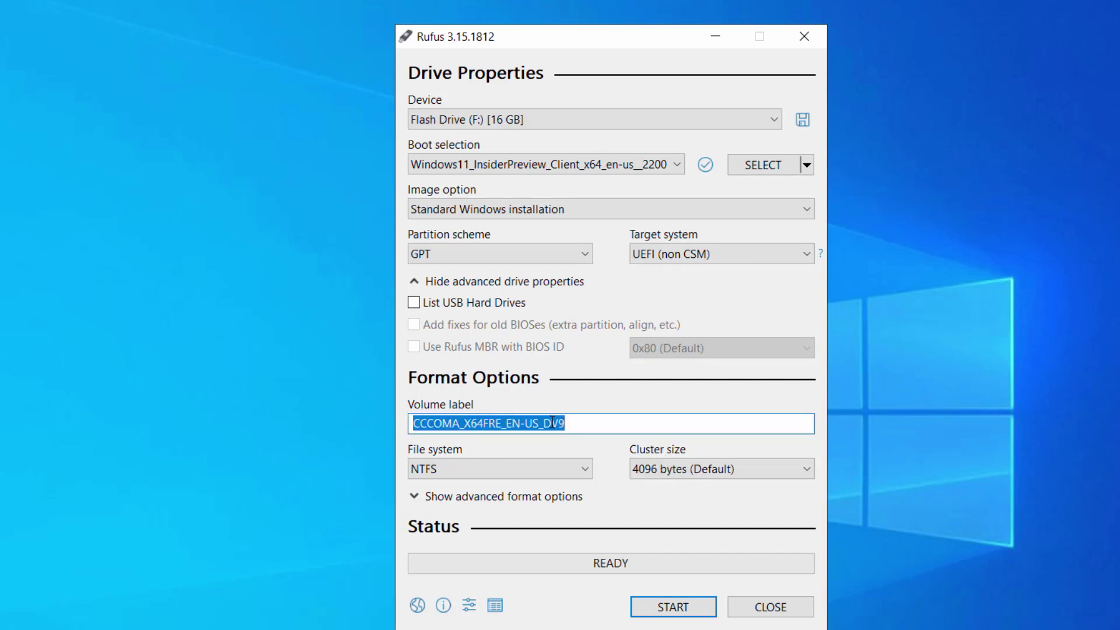
type("Windows 11")
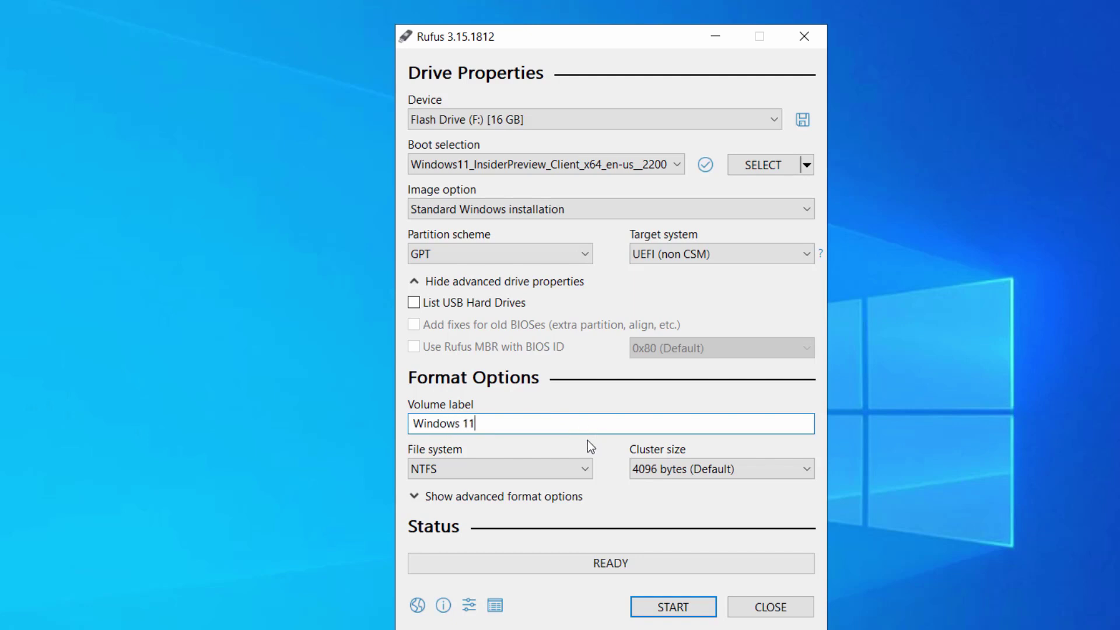
Keep NTFS as the file system and expand, then collapse, the advanced format options
left_click(446, 469)
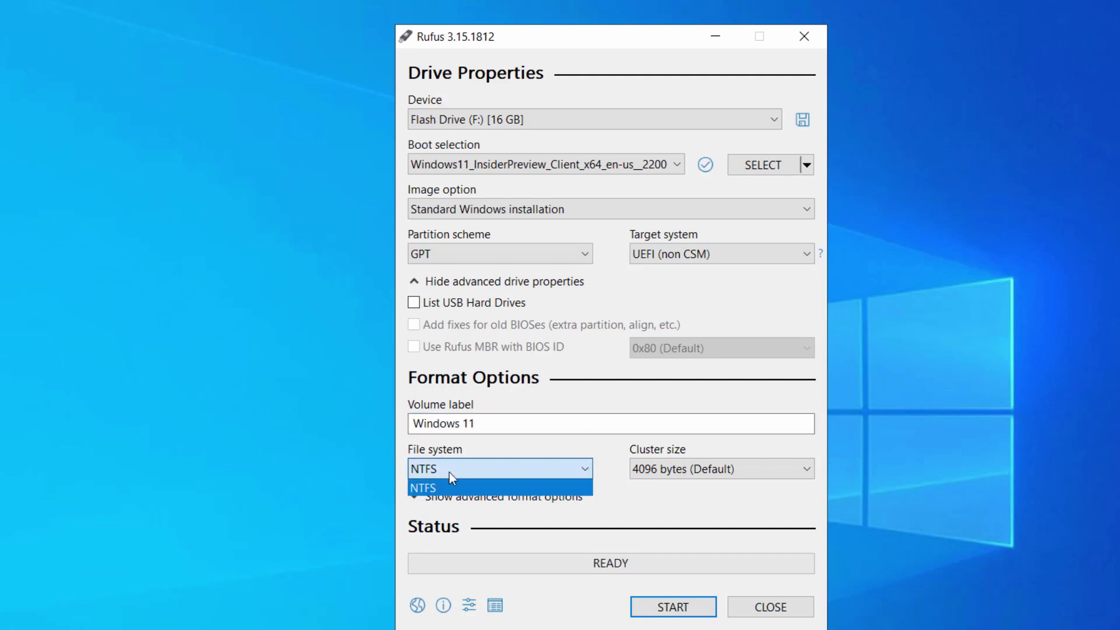
left_click(452, 488)
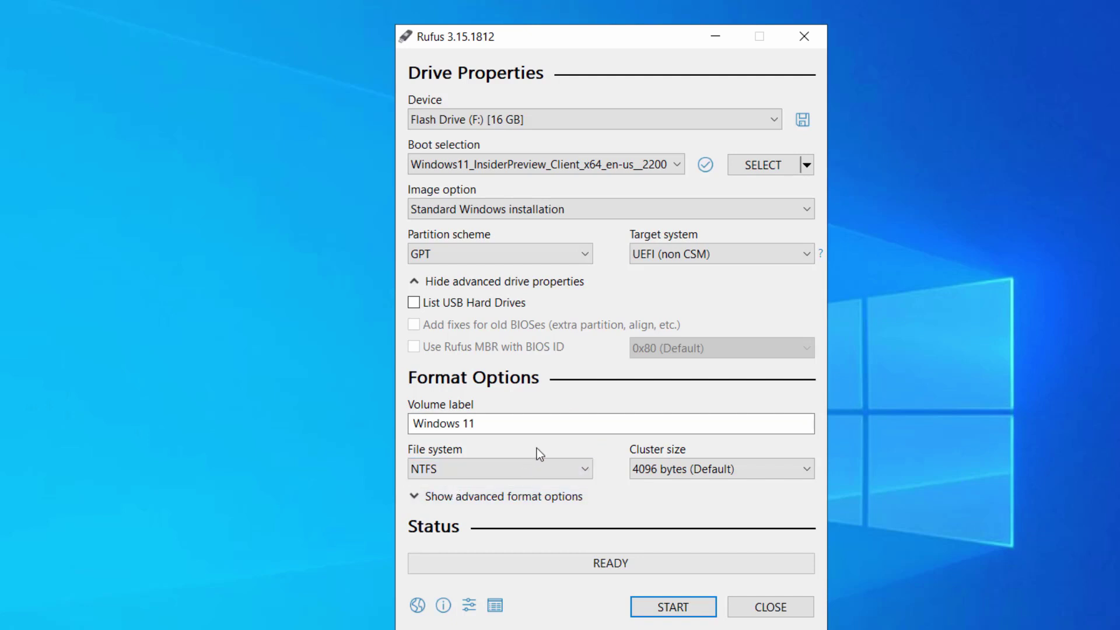
left_click(478, 490)
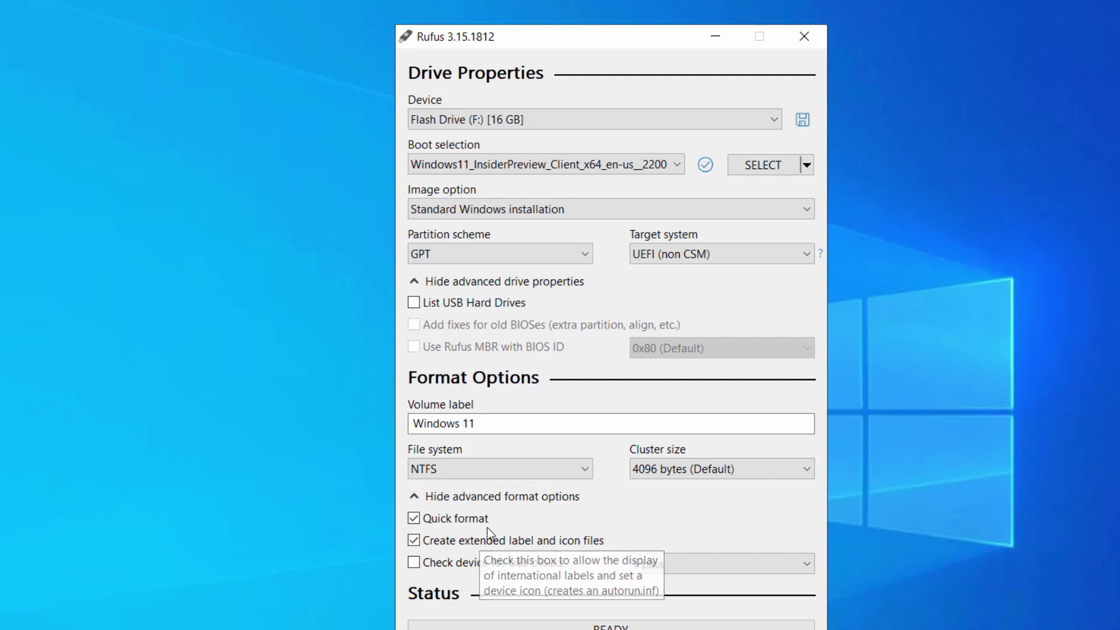
left_click(552, 495)
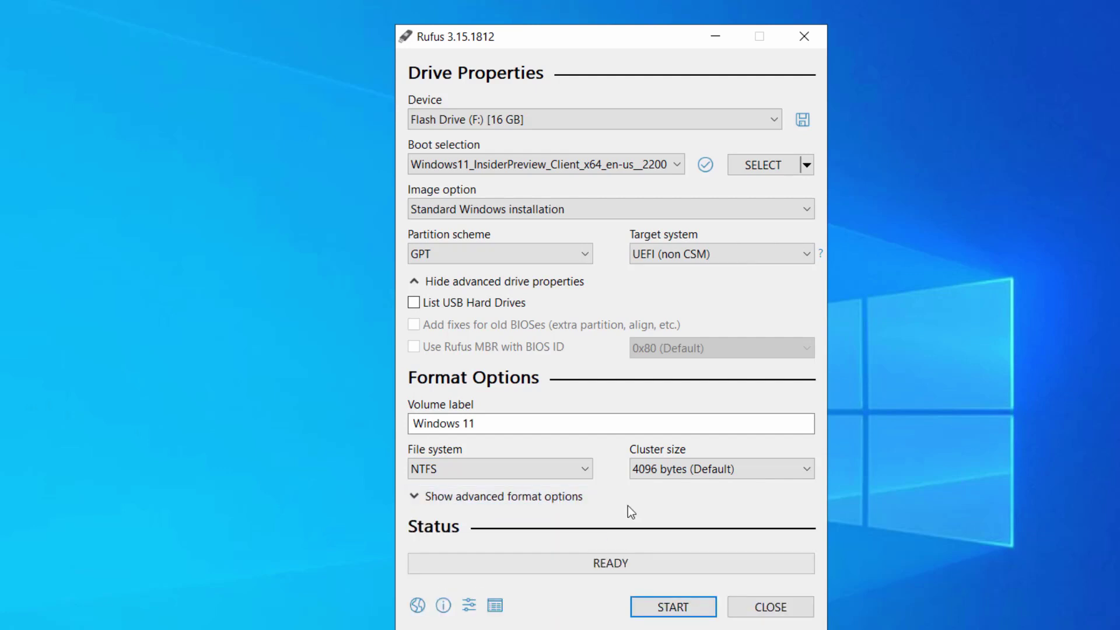
Write the ISO to Flash Drive (F:), accepting the erase warning and Secure Boot notice, then close Rufus
left_click(665, 606)
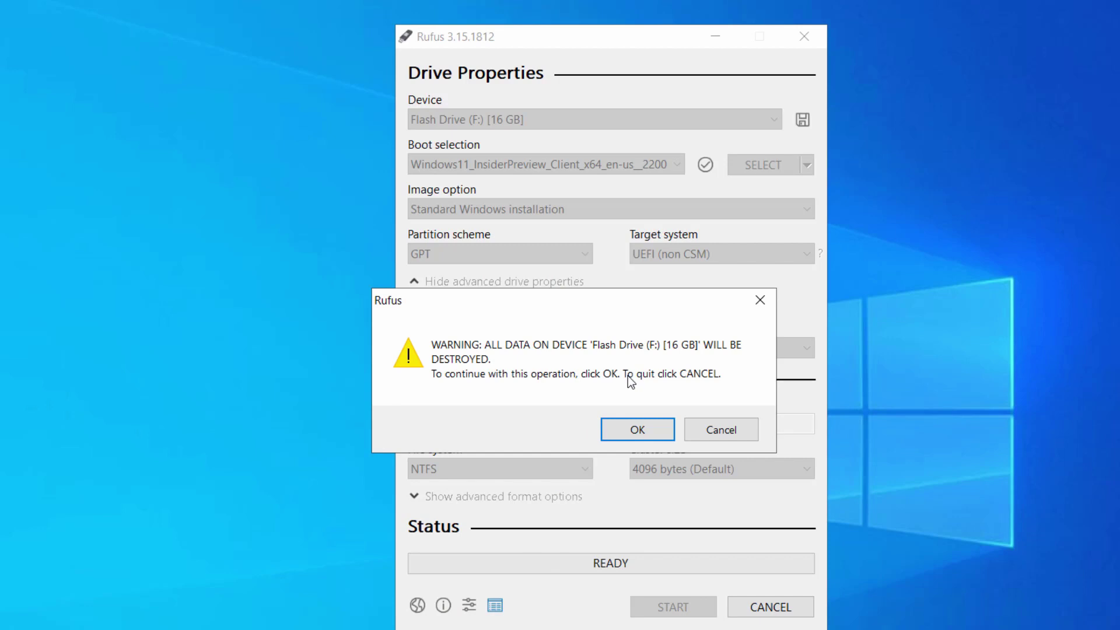
left_click(629, 423)
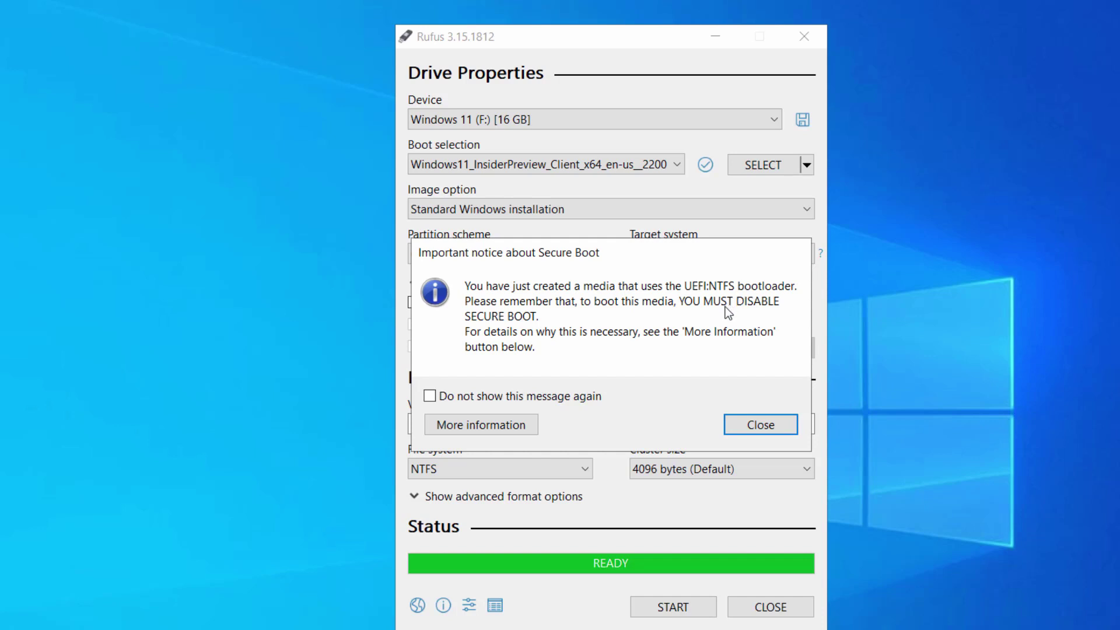
left_click(748, 425)
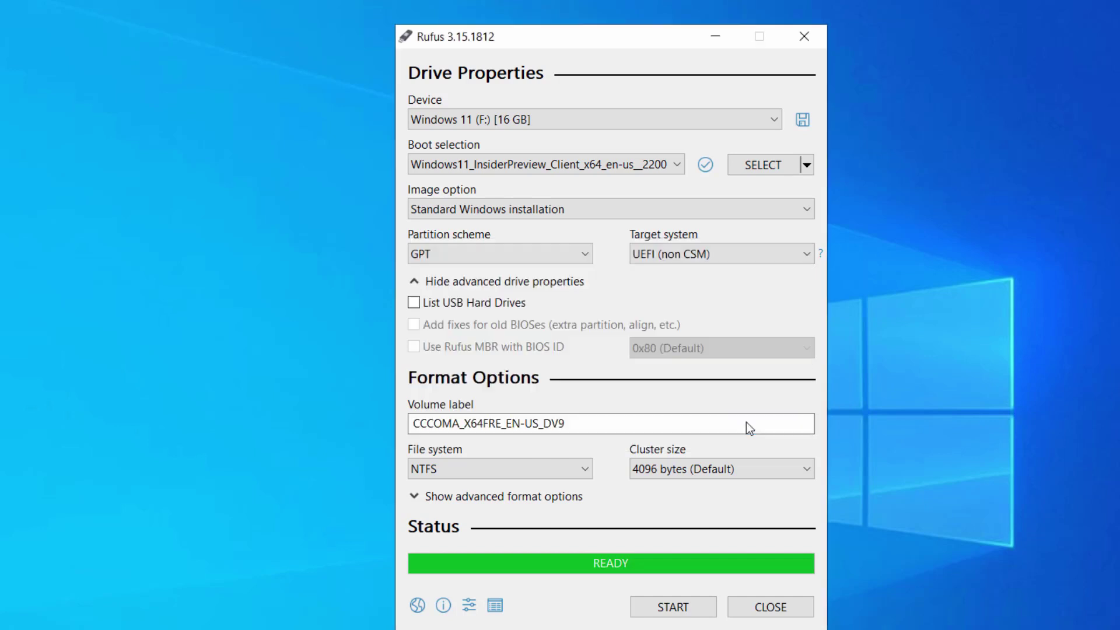
left_click(780, 607)
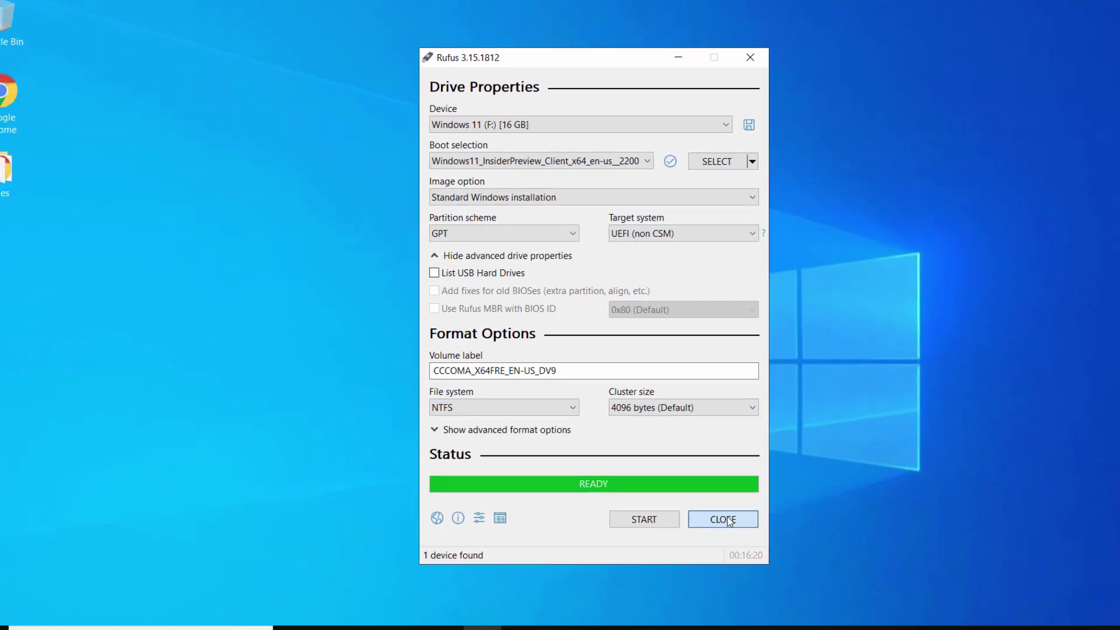
left_click(723, 519)
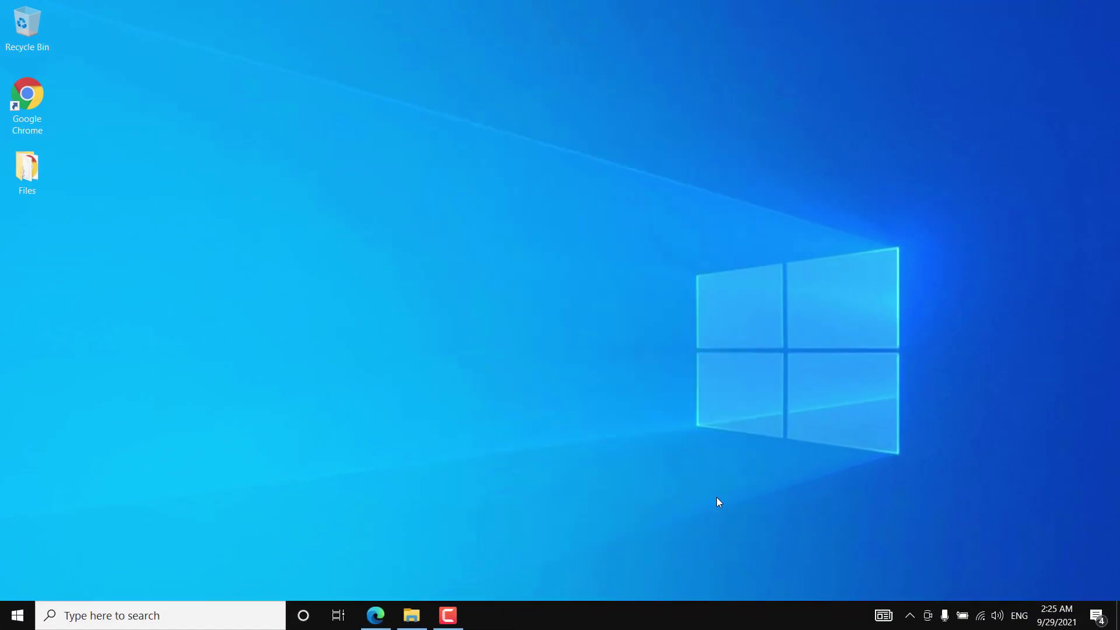
Show This PC in File Explorer, where the USB appears as Windows 11 (F:)
left_click(412, 615)
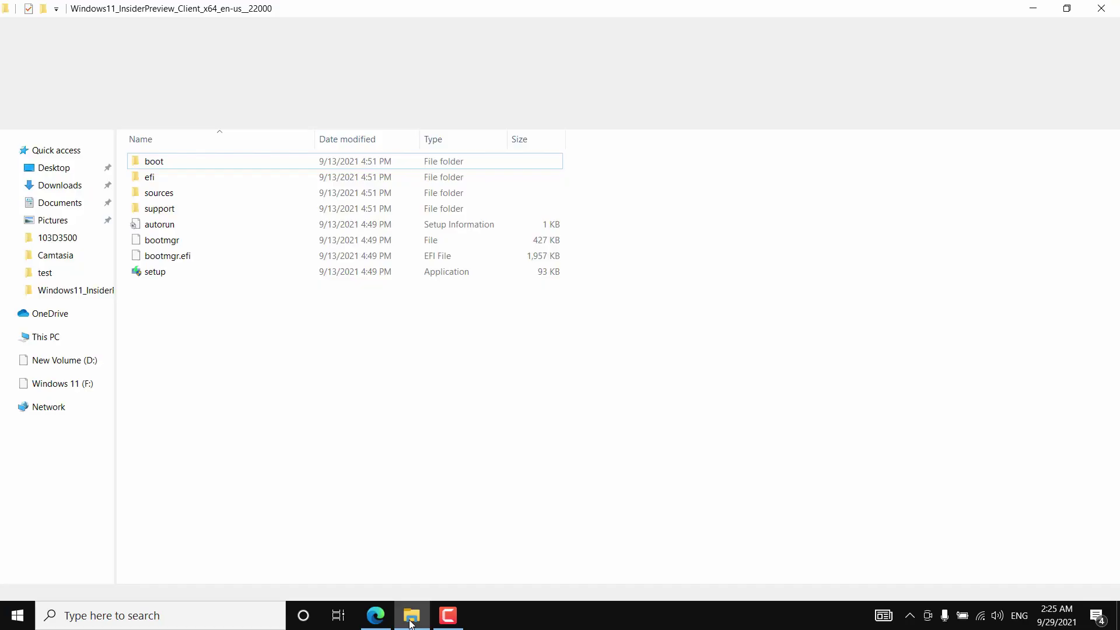
left_click(63, 339)
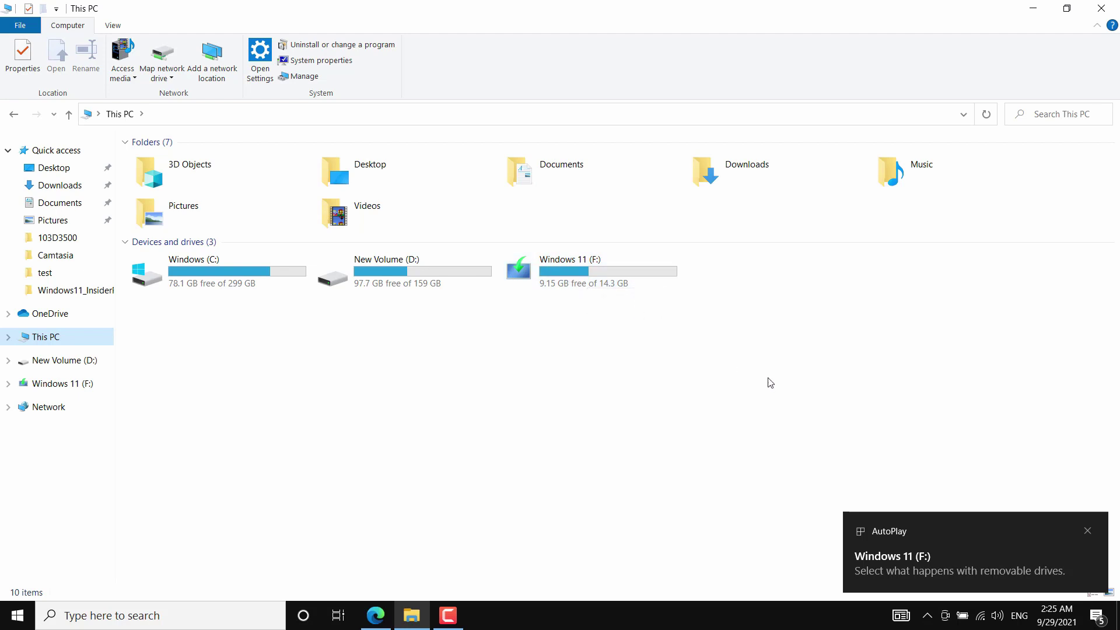
left_click(180, 615)
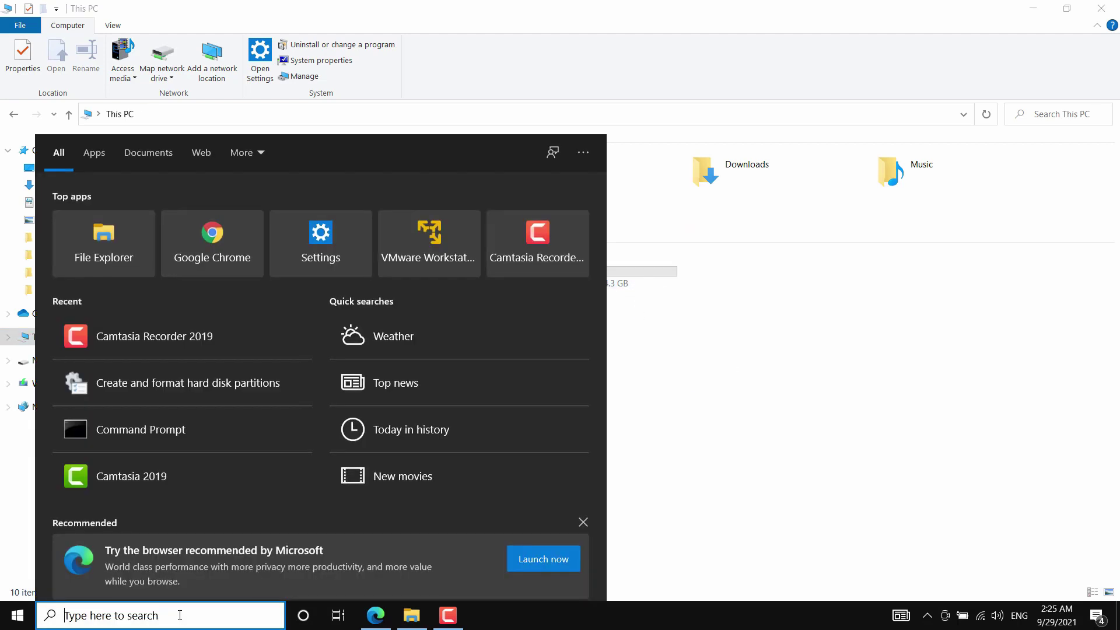
Open Disk Management via 'disk' search and view Disk 2's Volumes tab showing GPT and Windows 11 (F:)
type("disk")
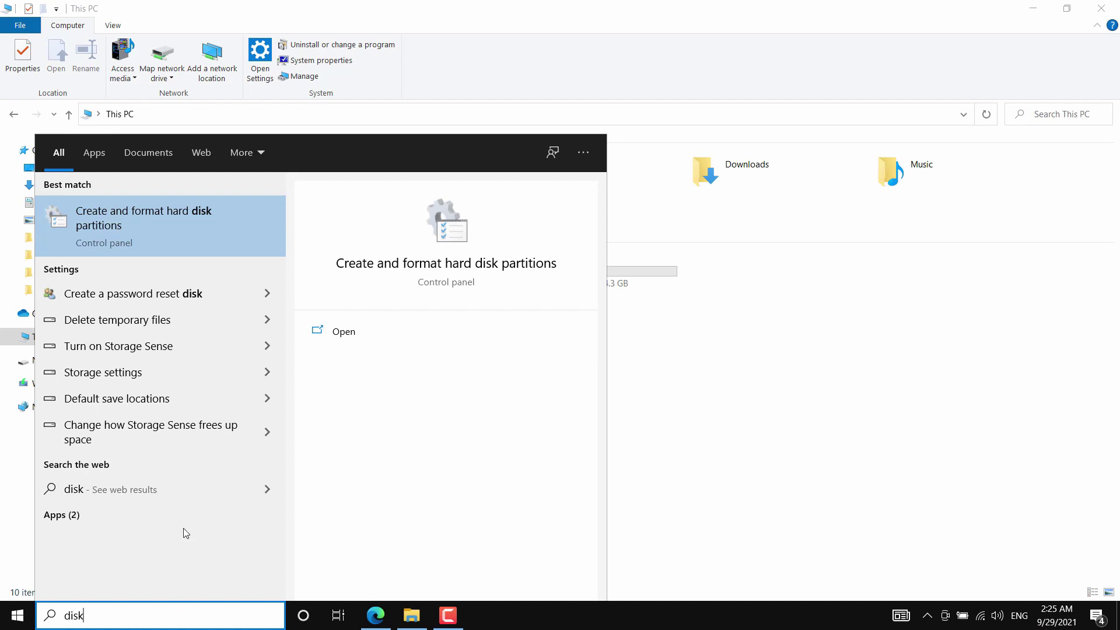
left_click(196, 231)
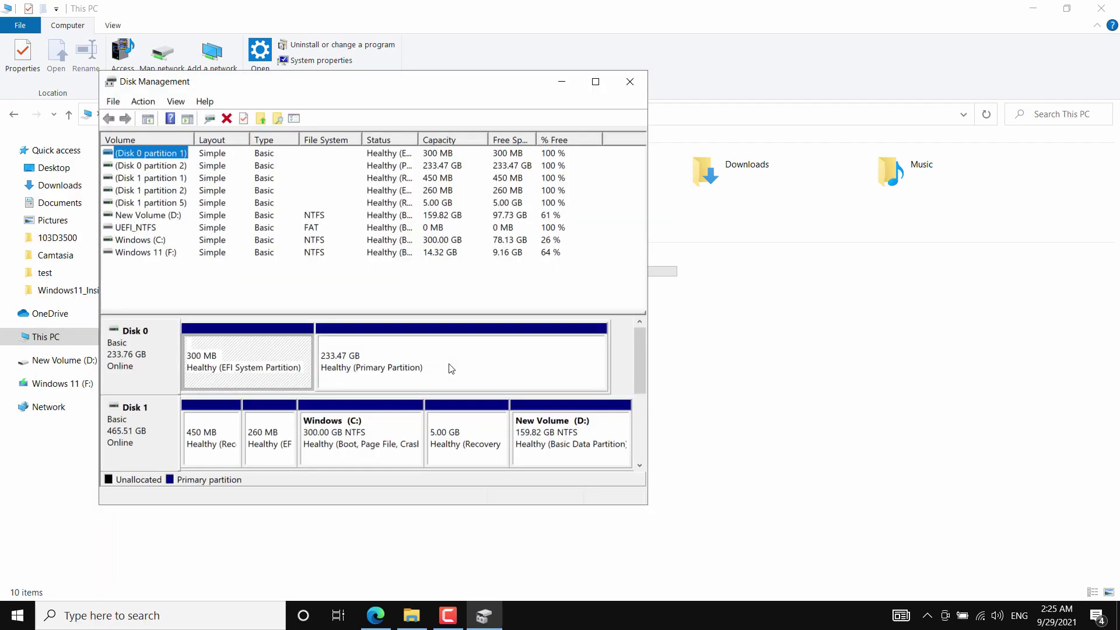
left_click_drag(646, 337, 642, 390)
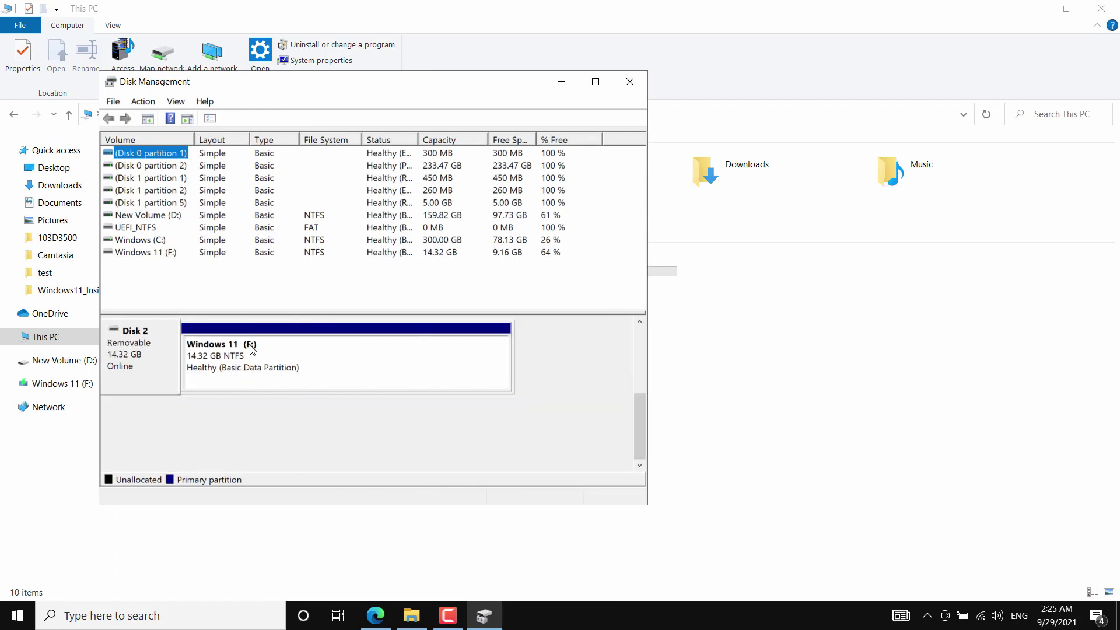
left_click(132, 362)
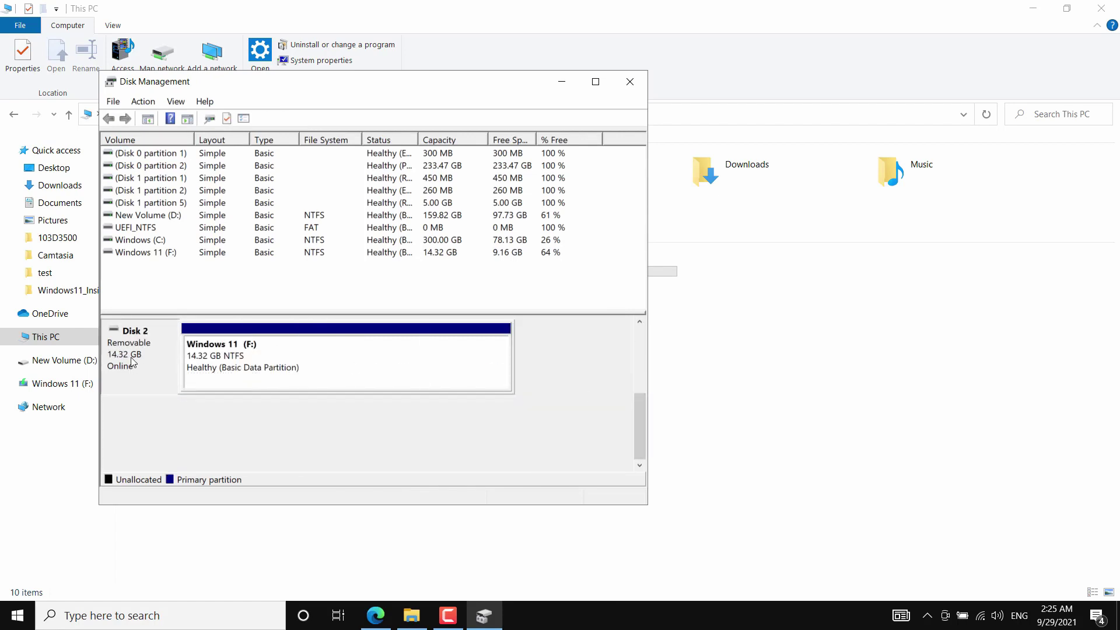
right_click(132, 358)
left_click(157, 408)
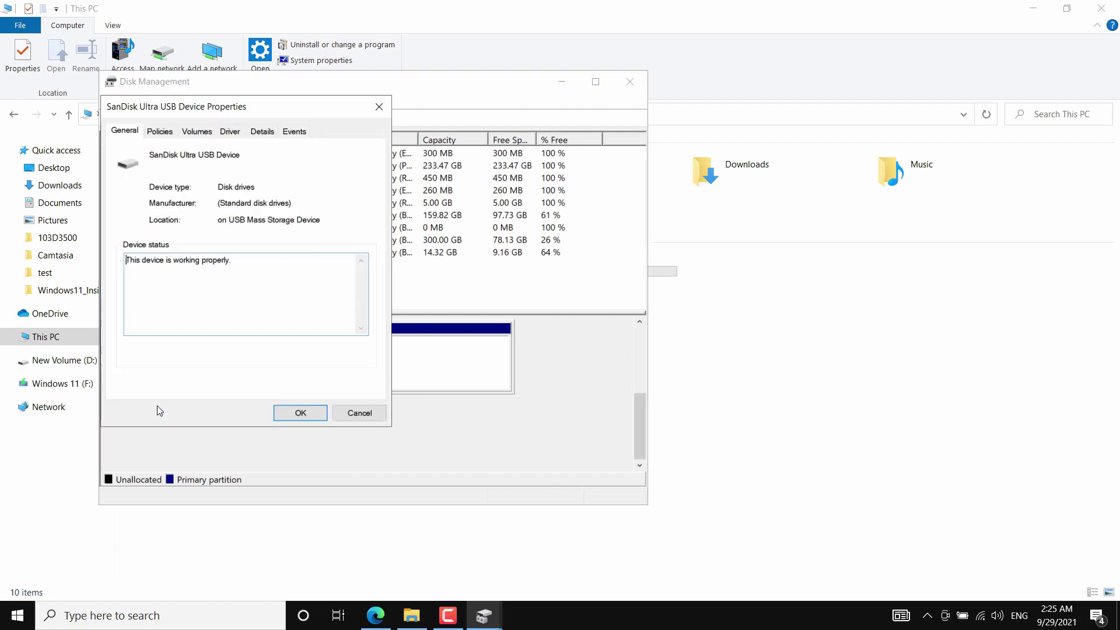
left_click(197, 131)
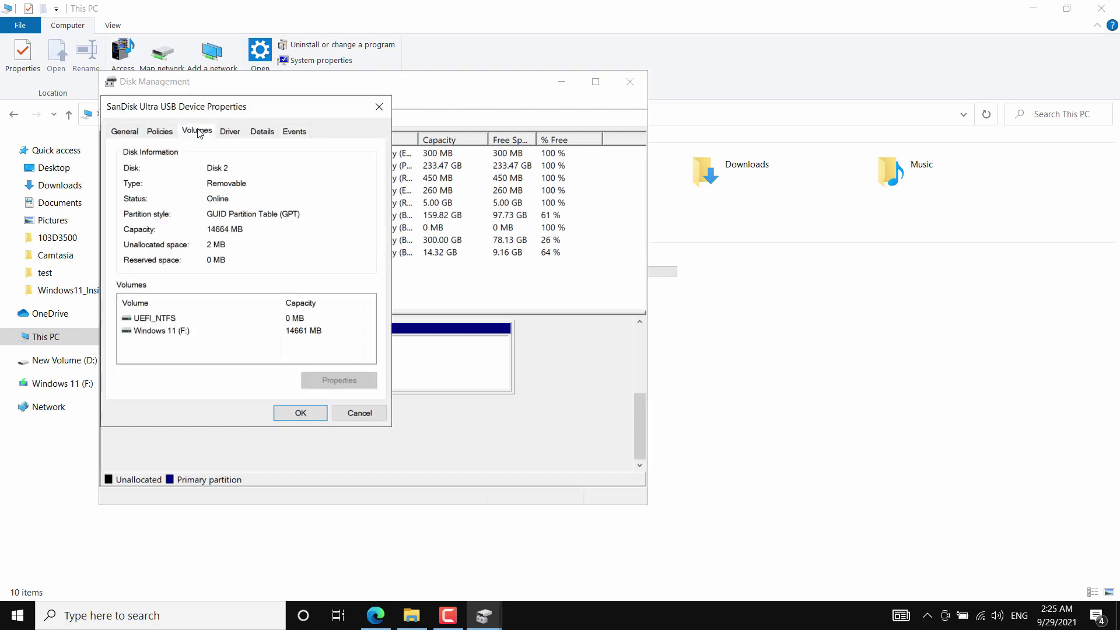